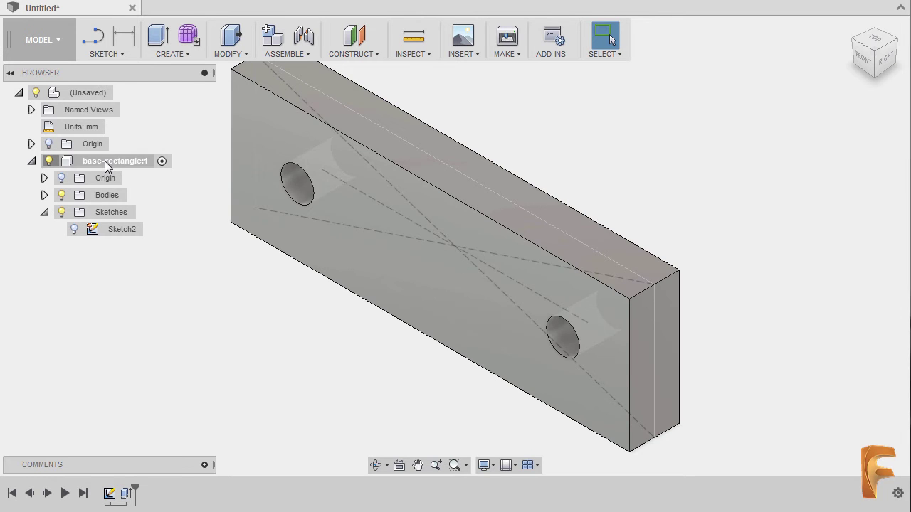
# - Rename the base rectangle component as plate
pyautogui.doubleClick(104, 161)
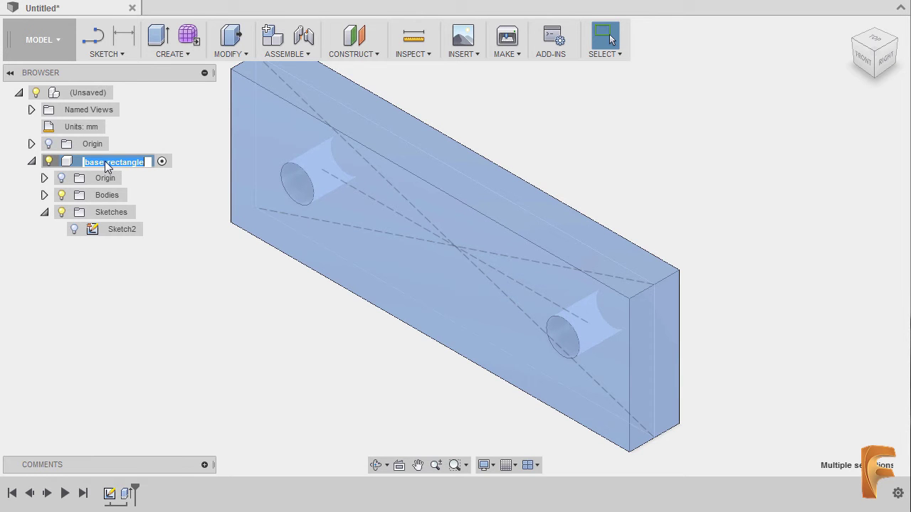
pyautogui.write('pal')
pyautogui.press('BackSpace')
pyautogui.press('BackSpace')
pyautogui.write('late')
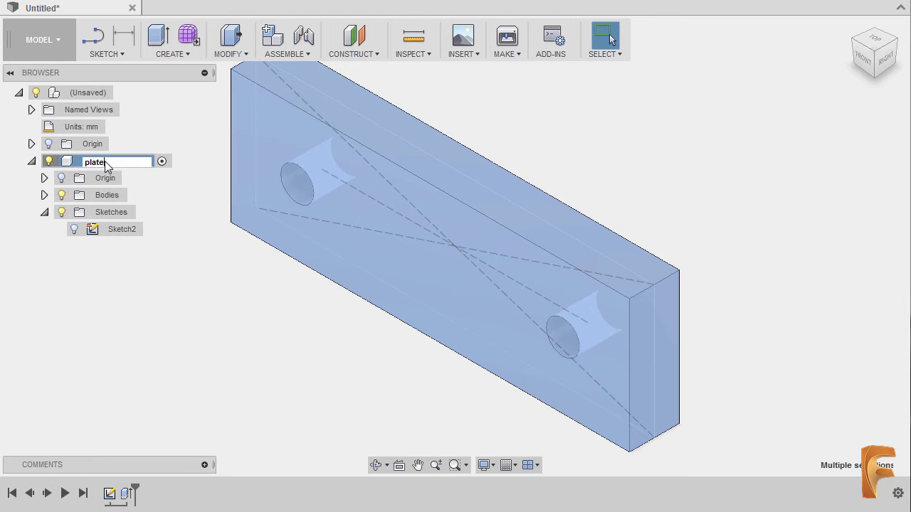
pyautogui.press('Return')
pyautogui.click(200, 348)
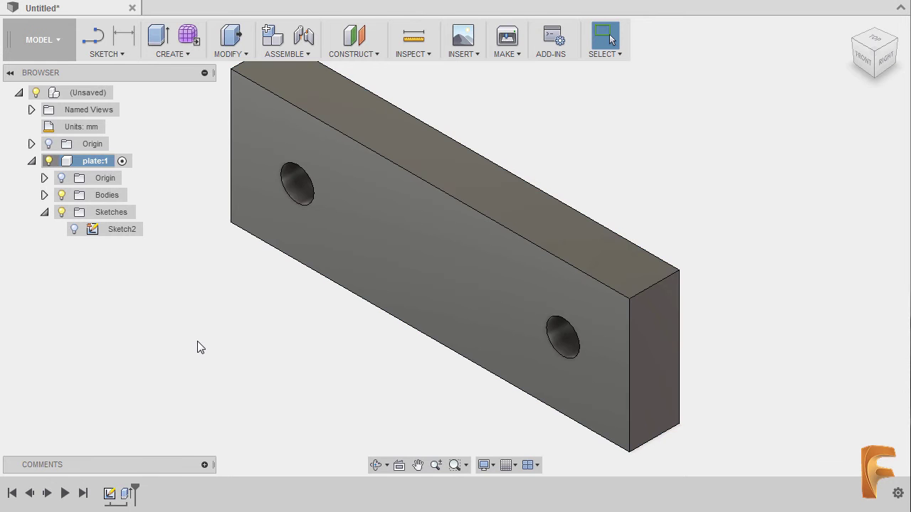
# - Create a new component directly under the top-level assembly
pyautogui.rightClick(85, 95)
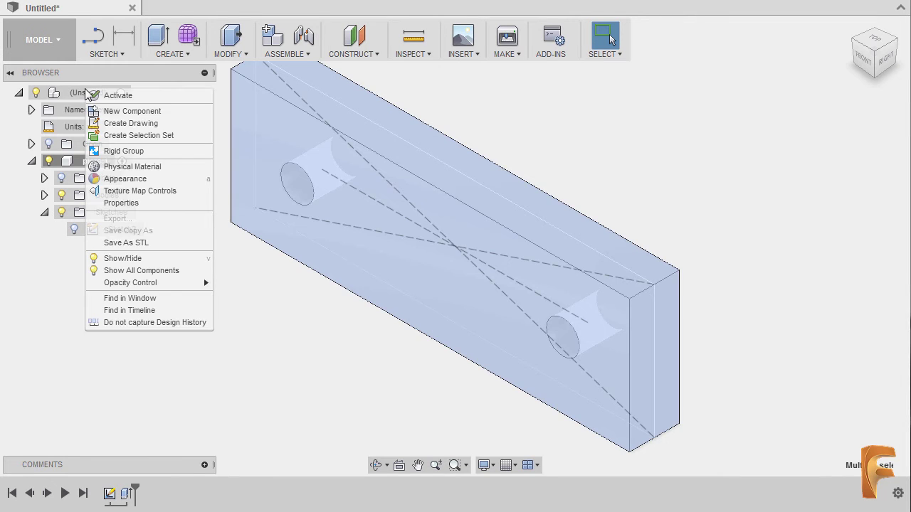
pyautogui.click(117, 111)
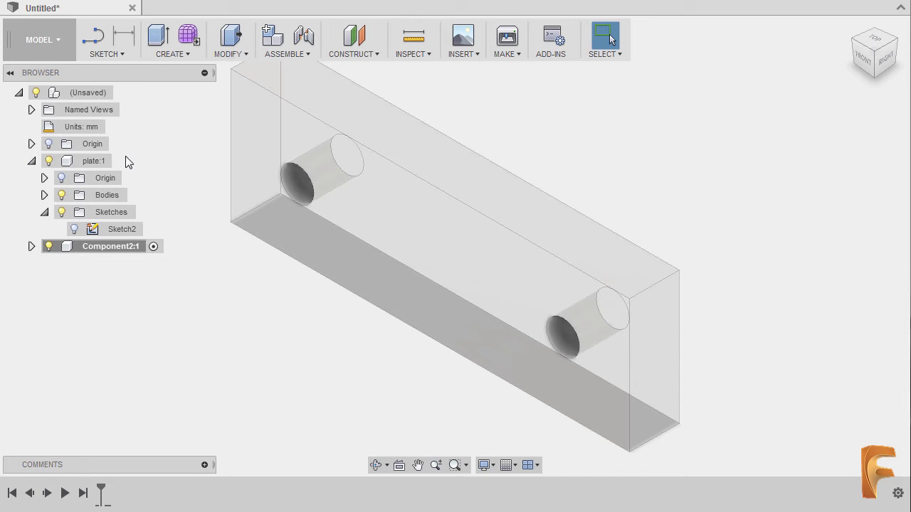
# - Activate the plate component, and return activation to the new empty component
pyautogui.moveTo(91, 161)
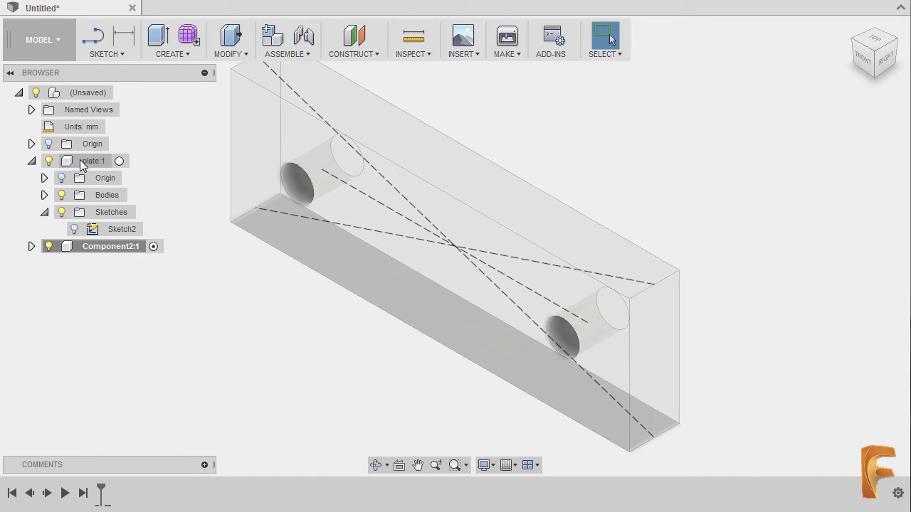
pyautogui.click(121, 163)
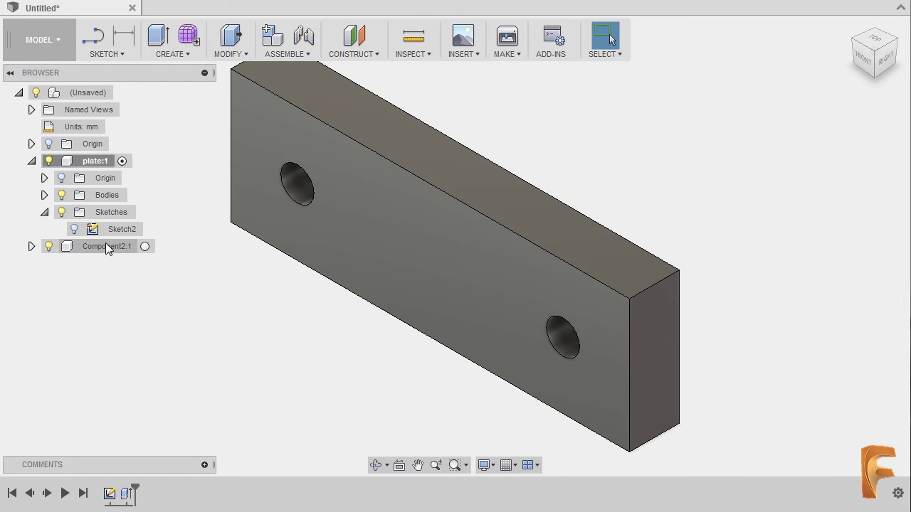
pyautogui.click(145, 247)
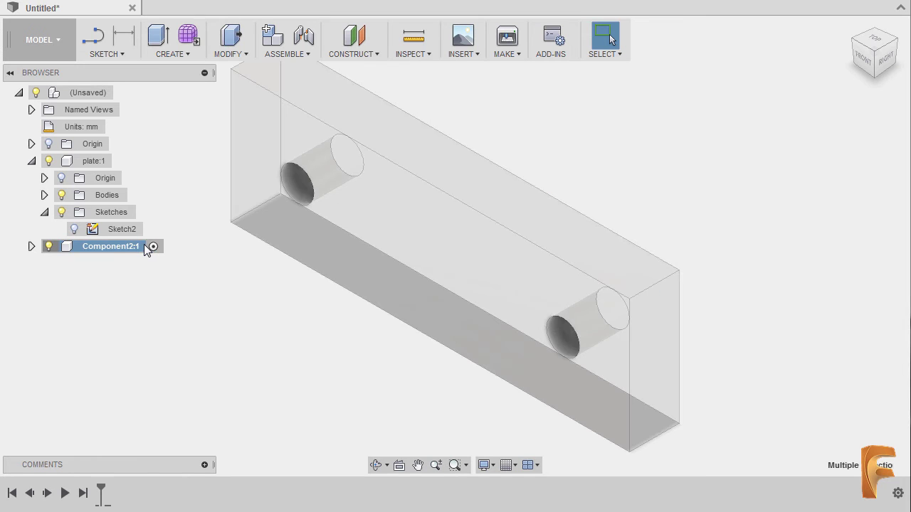
# - Rename the new component as crosslink
pyautogui.doubleClick(112, 251)
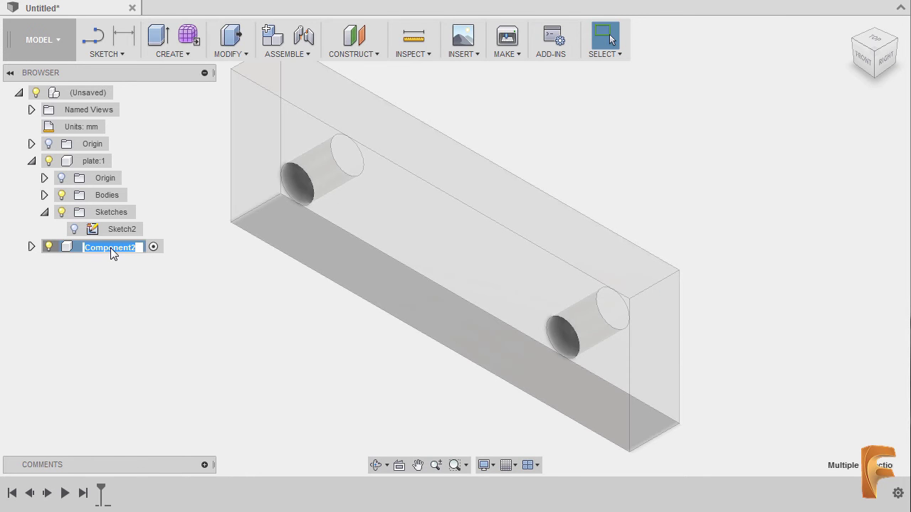
pyautogui.write('crosslink')
pyautogui.press('Return')
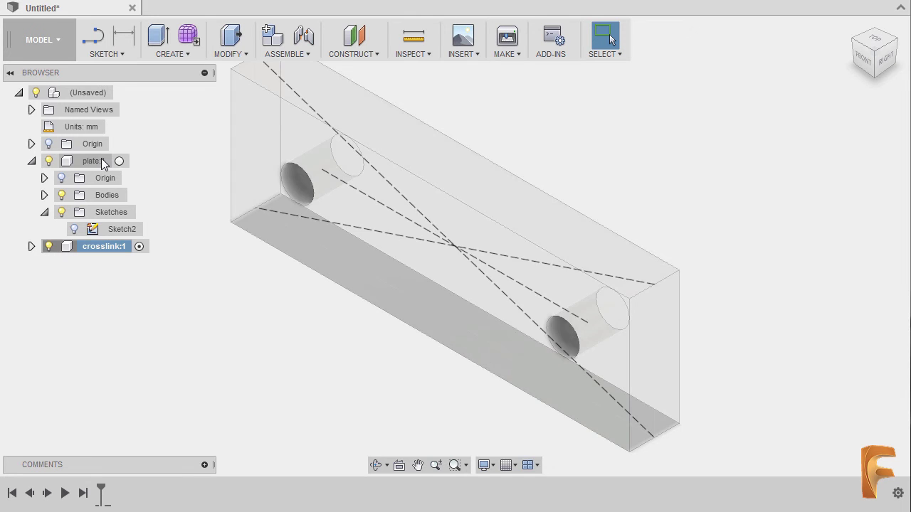
# - Isolate the crosslink component and show its origin planes and axes
pyautogui.rightClick(107, 248)
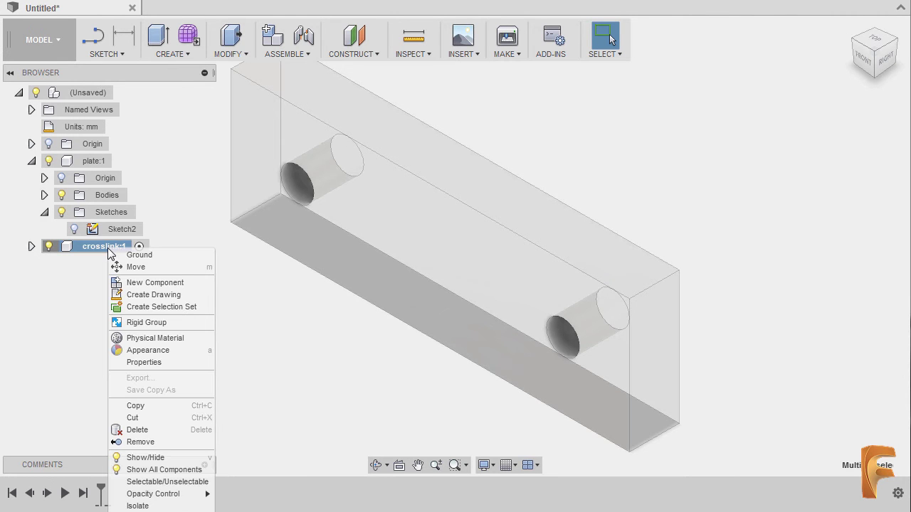
pyautogui.click(145, 506)
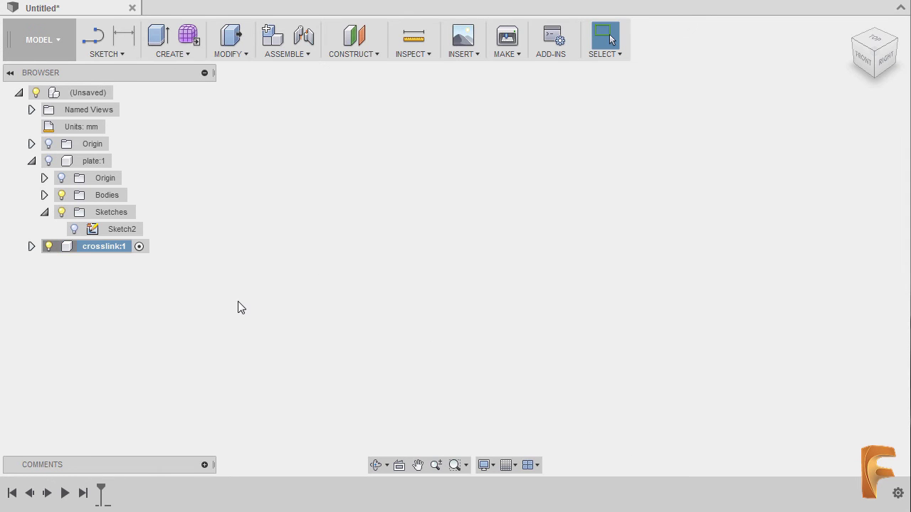
pyautogui.click(31, 247)
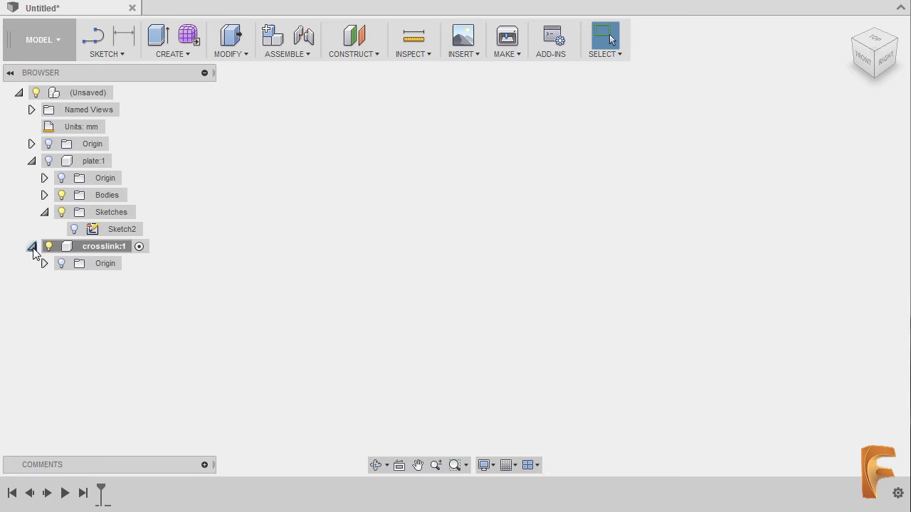
pyautogui.click(61, 263)
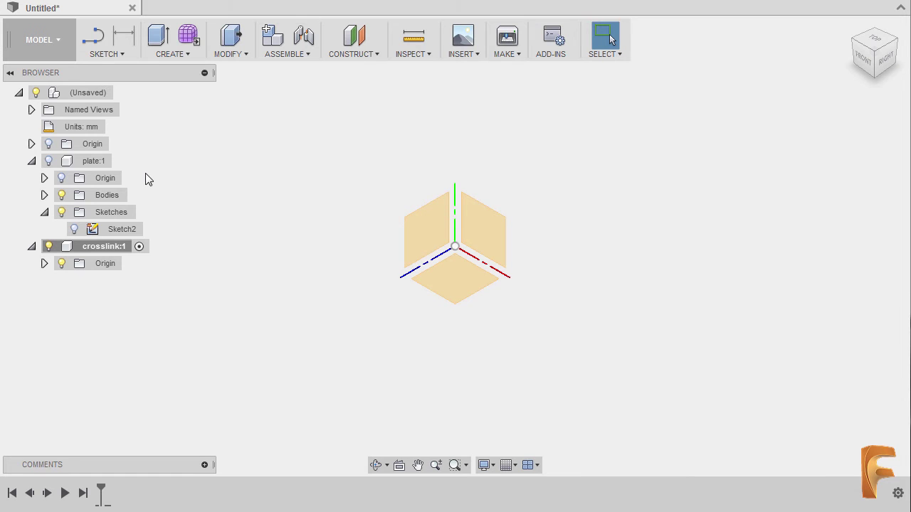
# - Make the top-level assembly's origin visible as well
pyautogui.click(31, 144)
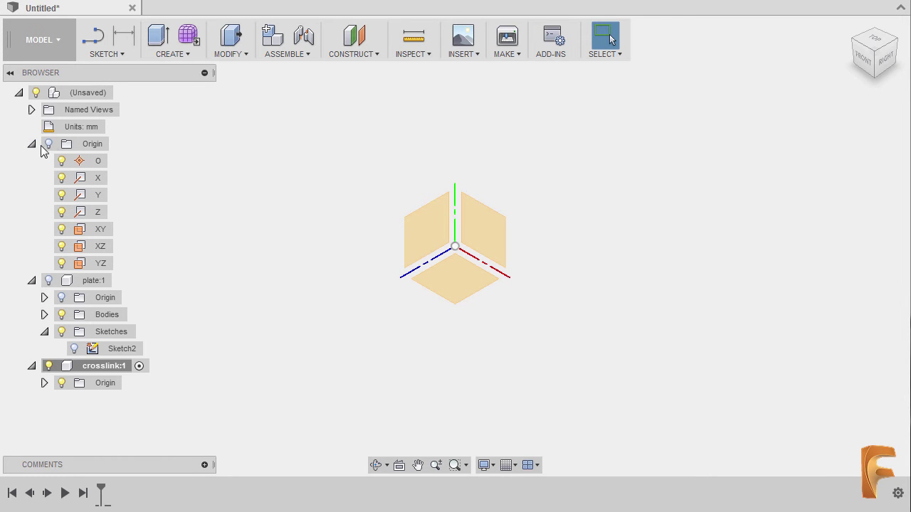
pyautogui.click(48, 144)
pyautogui.click(31, 145)
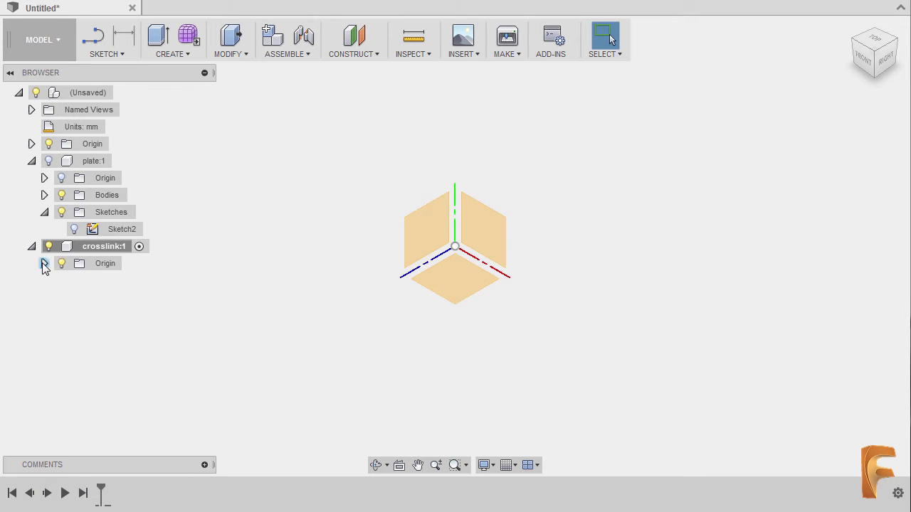
# - Start a line sketch on the XY plane of the crosslink component's own origin
pyautogui.click(44, 264)
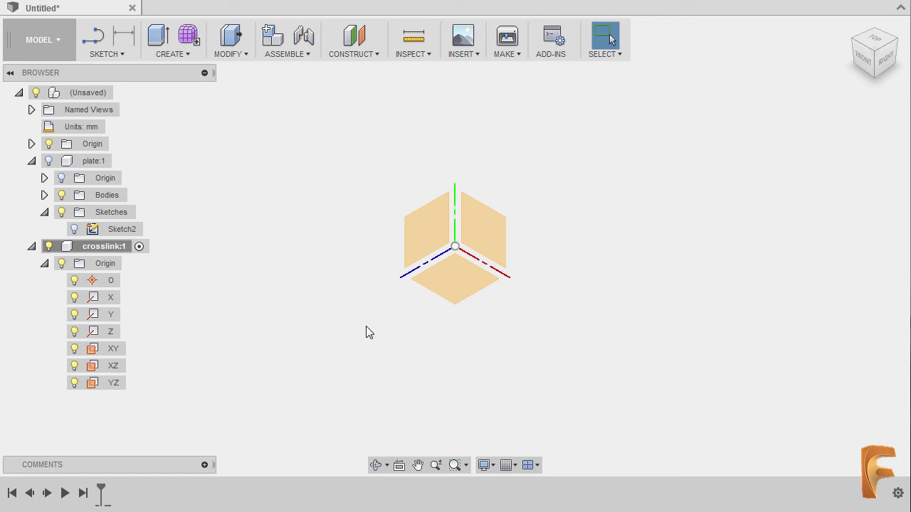
pyautogui.press('s')
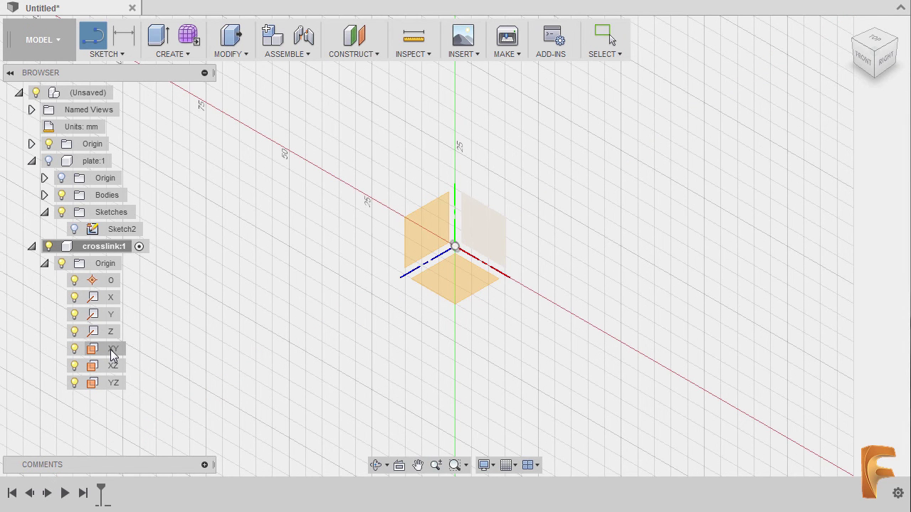
pyautogui.click(111, 351)
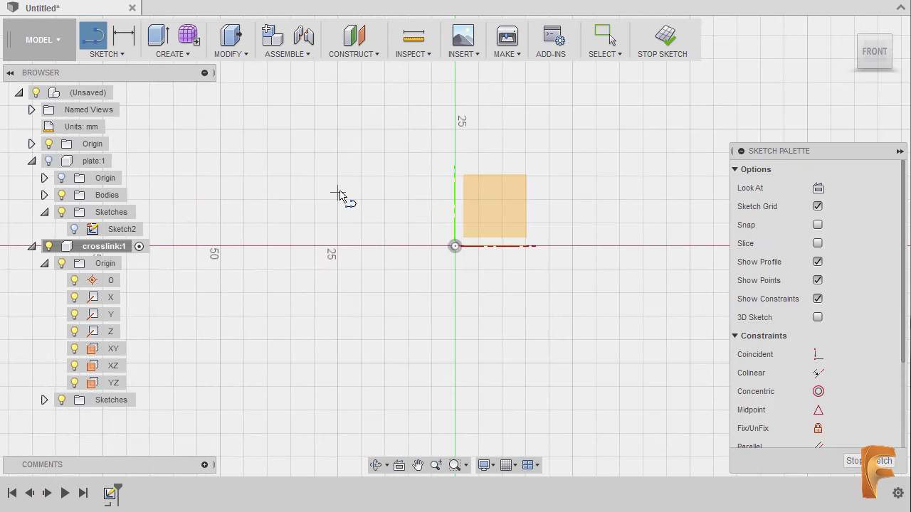
# - Sketch a closed horizontal slot above the origin from two lines about 76 mm long and tangent end arcs of about 8.5 mm radius
pyautogui.moveTo(356, 178); pyautogui.dragTo(318, 263, button='middle')
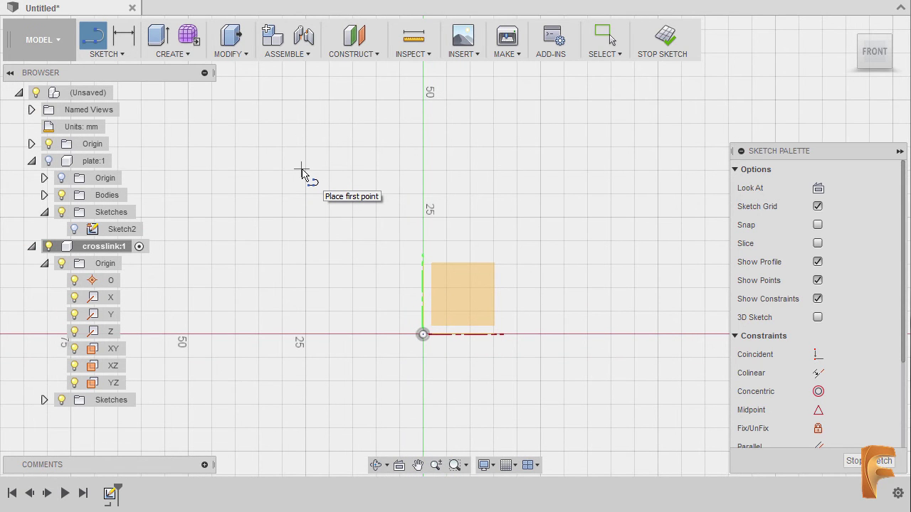
pyautogui.click(302, 170)
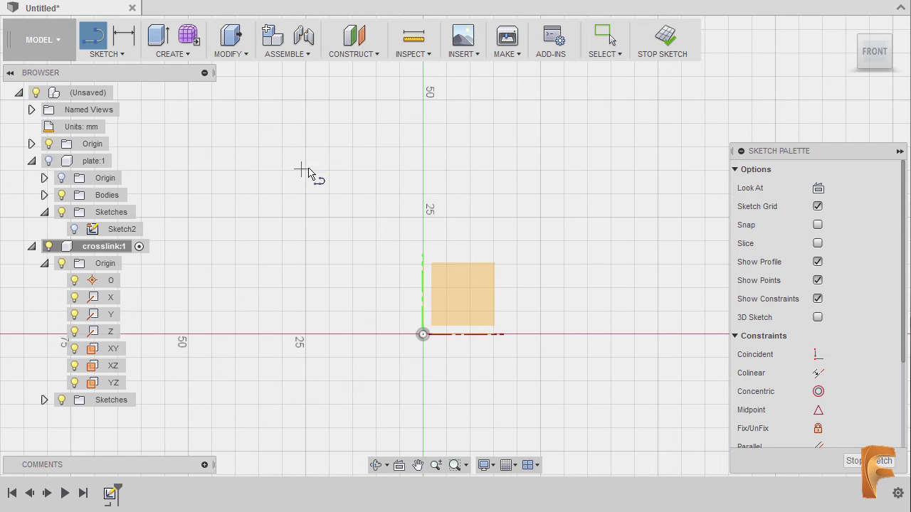
pyautogui.click(656, 169)
pyautogui.moveTo(657, 170); pyautogui.dragTo(658, 249)
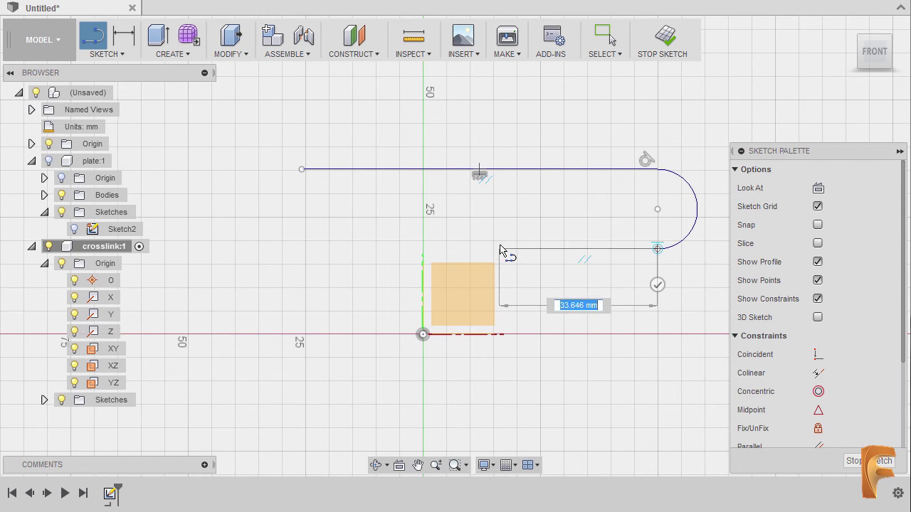
pyautogui.click(302, 249)
pyautogui.moveTo(301, 249); pyautogui.dragTo(303, 177)
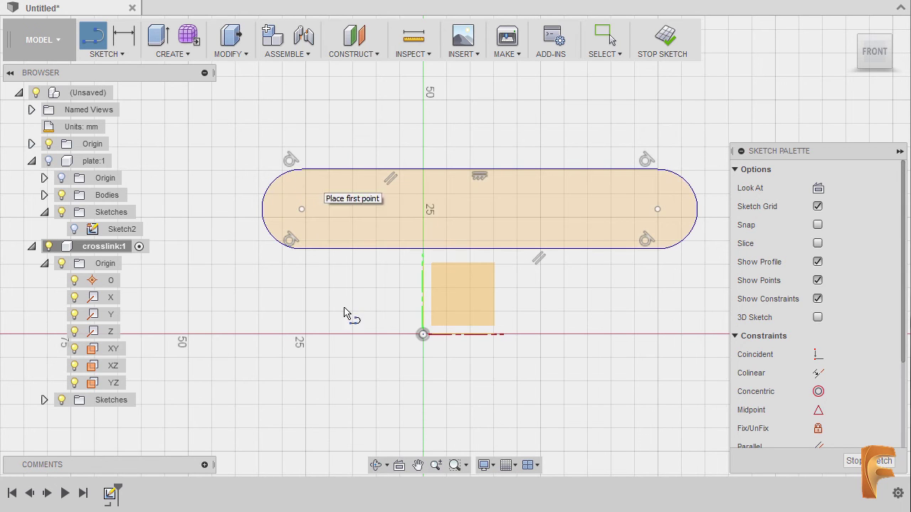
pyautogui.press('Escape')
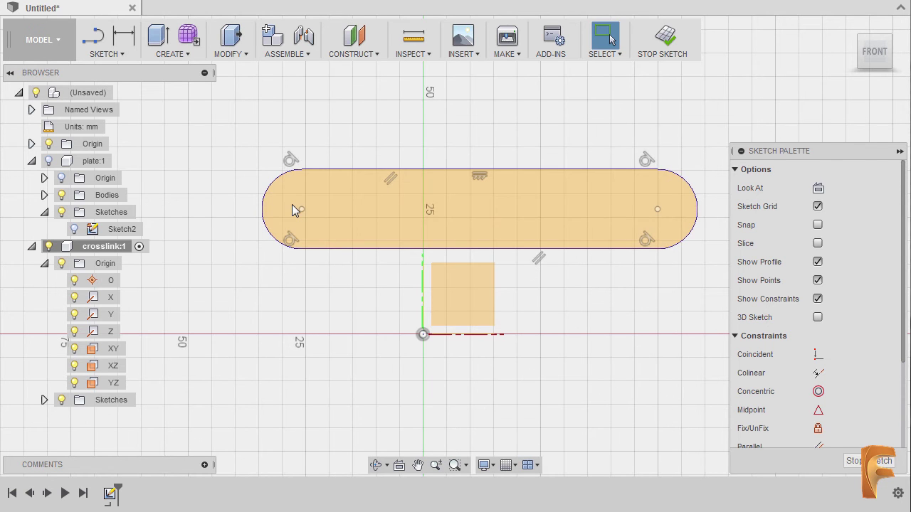
# - Dimension the distance between the centres of the slot's two end arcs as 80 mm
pyautogui.press('d')
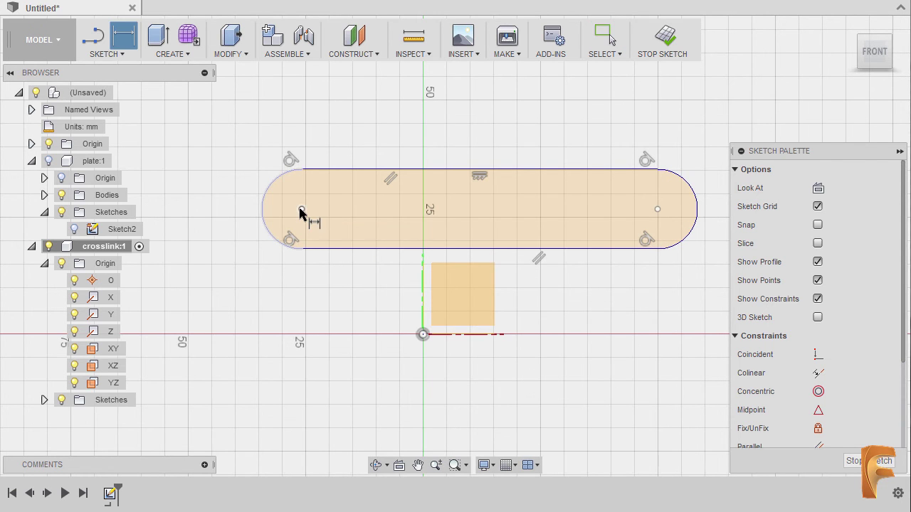
pyautogui.click(302, 209)
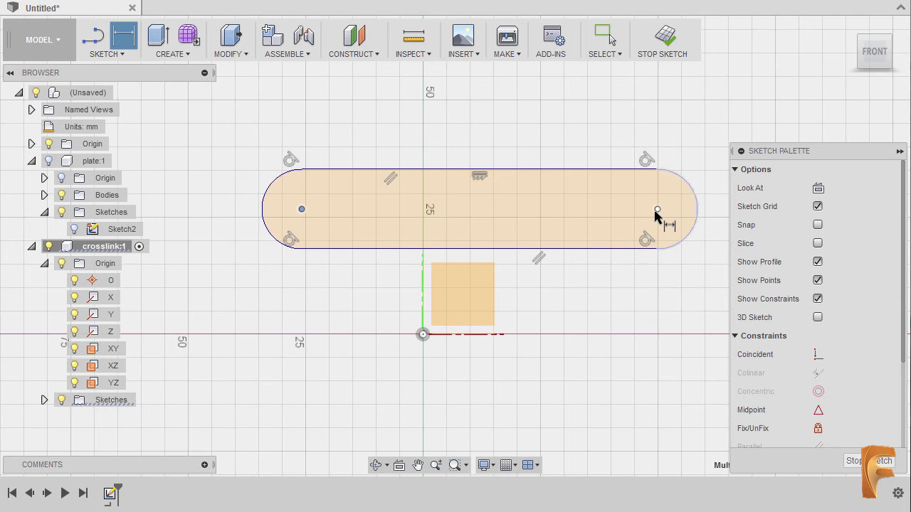
pyautogui.click(657, 209)
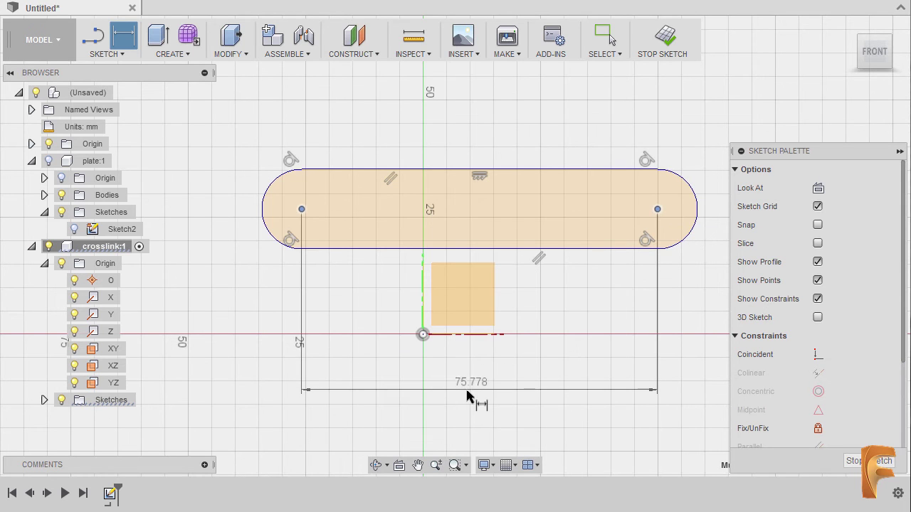
pyautogui.click(470, 395)
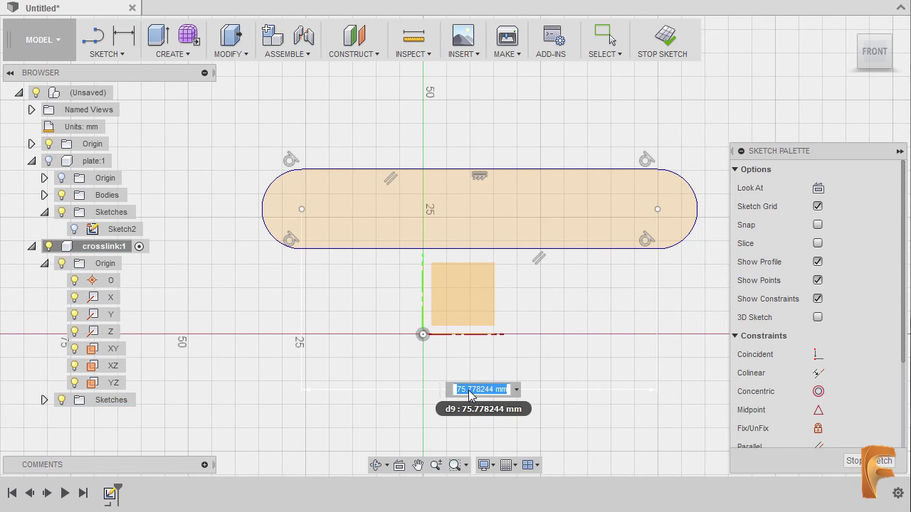
pyautogui.write('80')
pyautogui.press('Return')
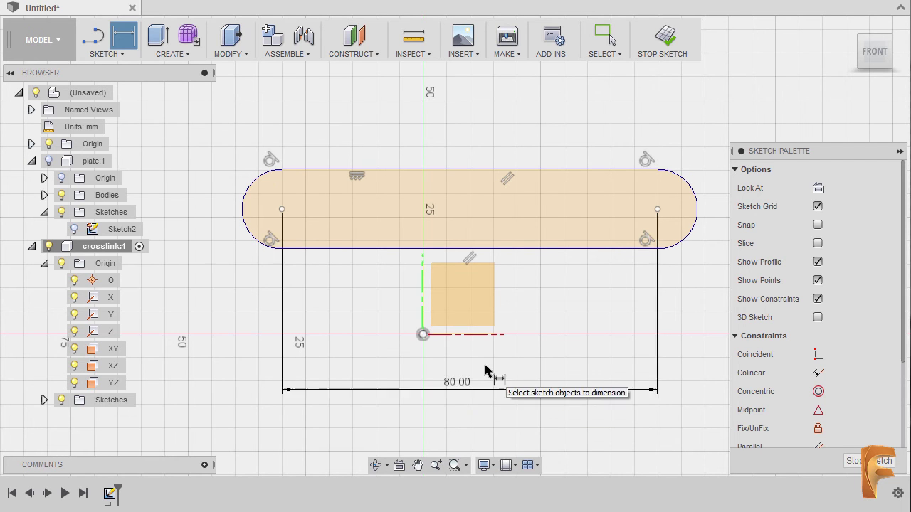
# - Dimension the radius of the slot's left end arc as 10 mm
pyautogui.click(258, 194)
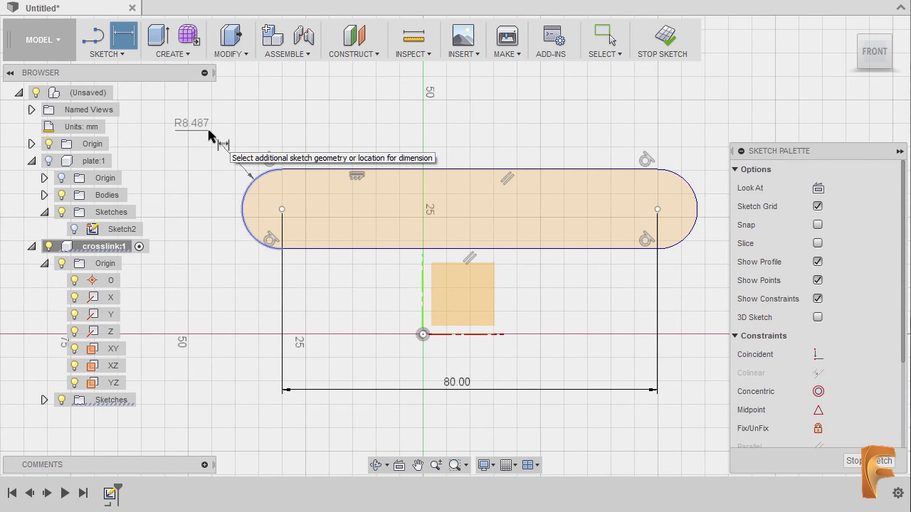
pyautogui.click(211, 144)
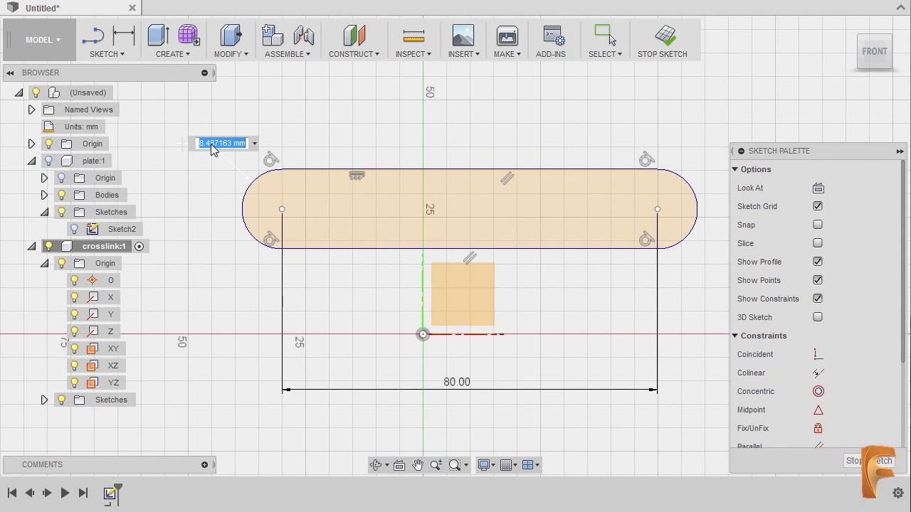
pyautogui.write('10')
pyautogui.press('Return')
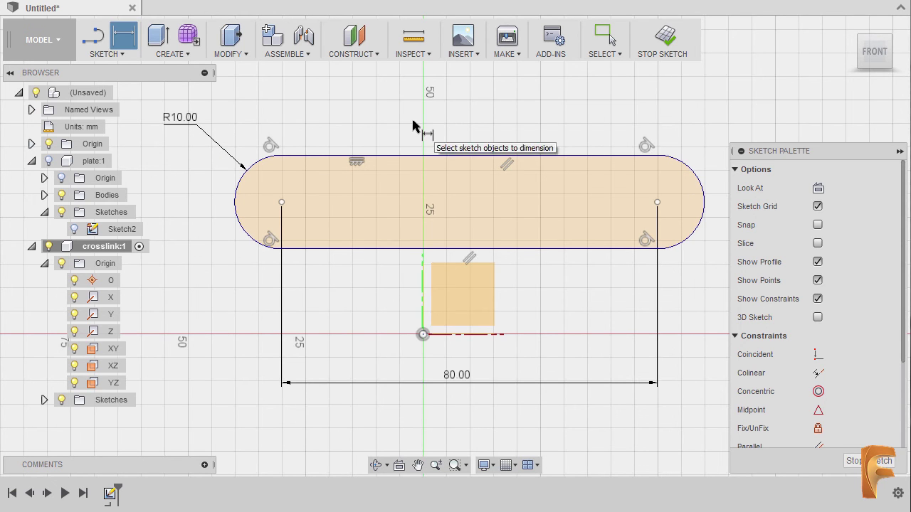
pyautogui.press('Escape')
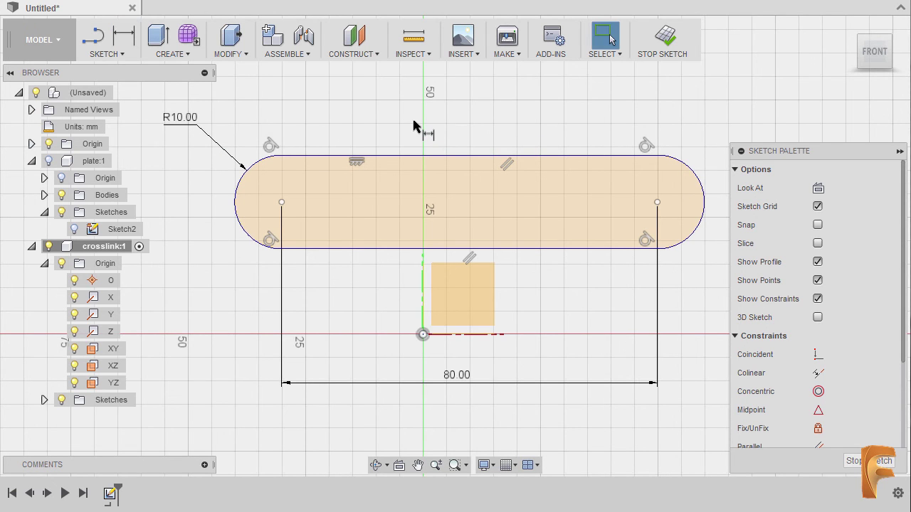
# - Sketch a 10 mm diameter circle centred on the slot's left arc centre
pyautogui.press('c')
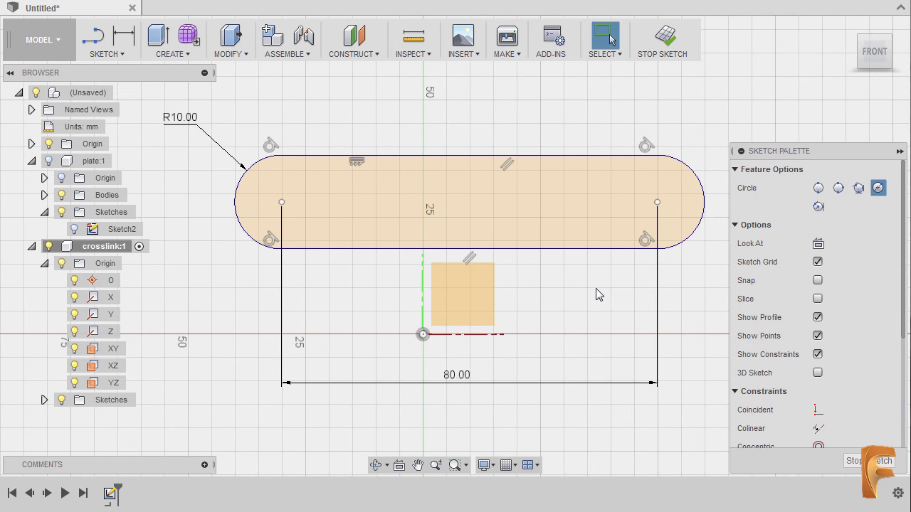
pyautogui.click(282, 203)
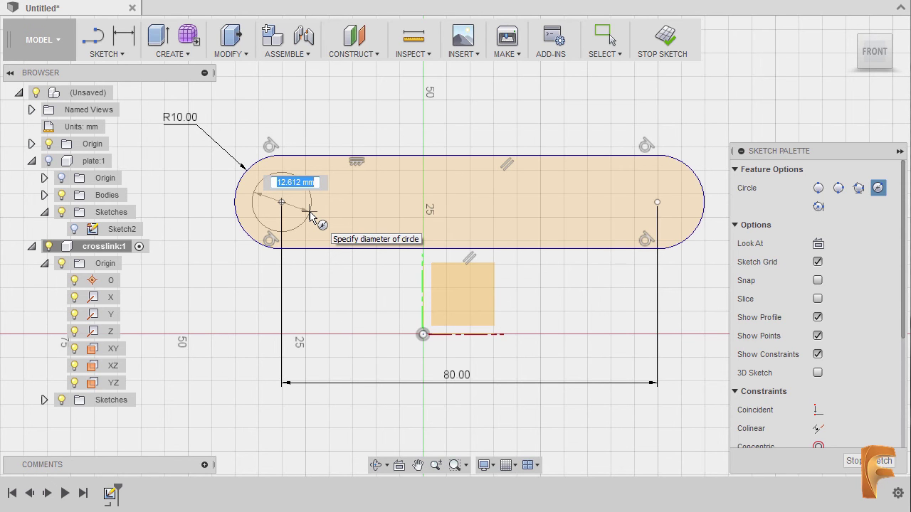
pyautogui.write('10')
pyautogui.press('Return')
pyautogui.press('Escape')
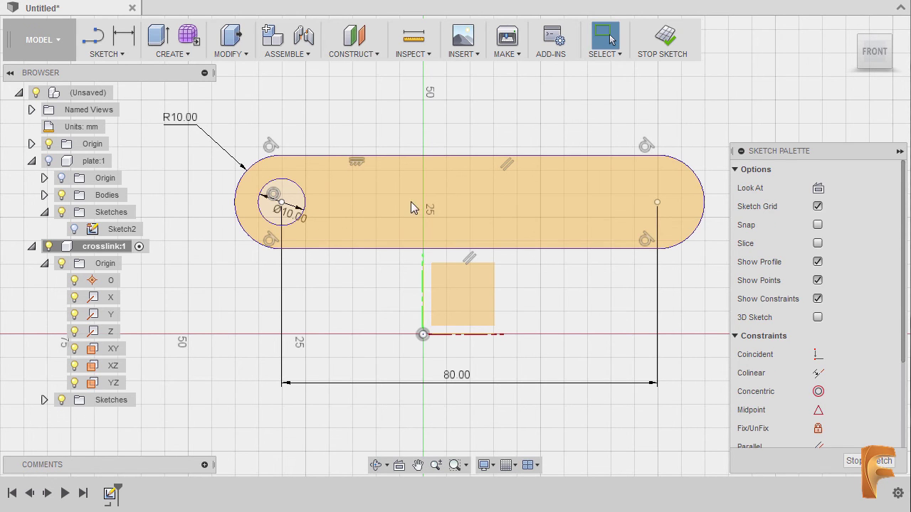
# - Sketch a second circle on the slot's right arc centre and constrain it equal to the left circle
pyautogui.press('c')
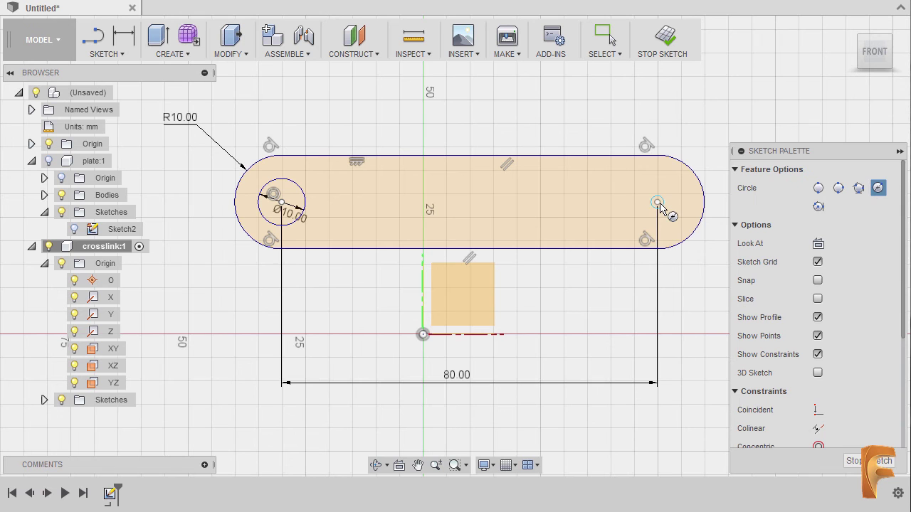
pyautogui.click(657, 203)
pyautogui.click(629, 201)
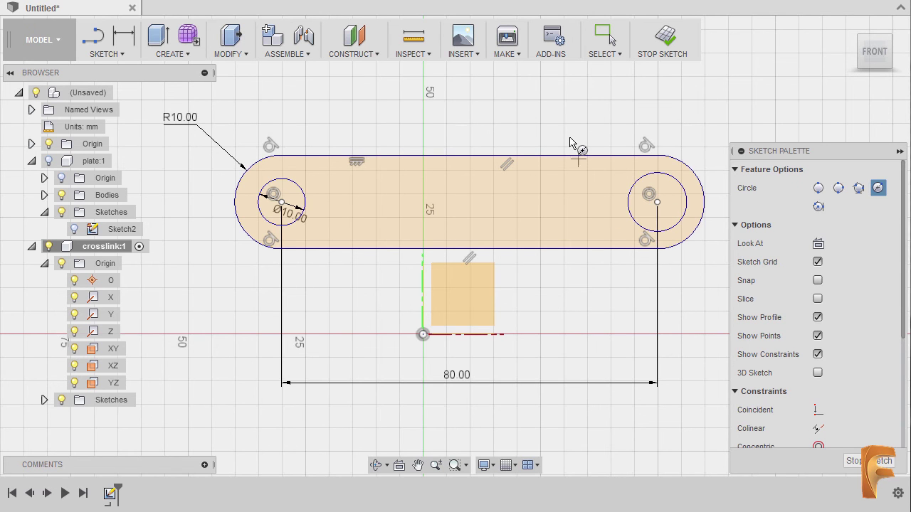
pyautogui.press('Escape')
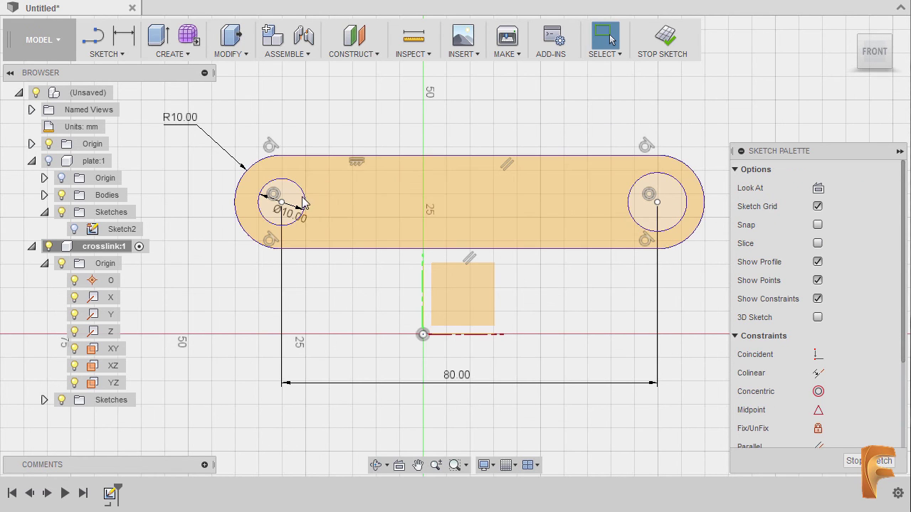
pyautogui.click(304, 203)
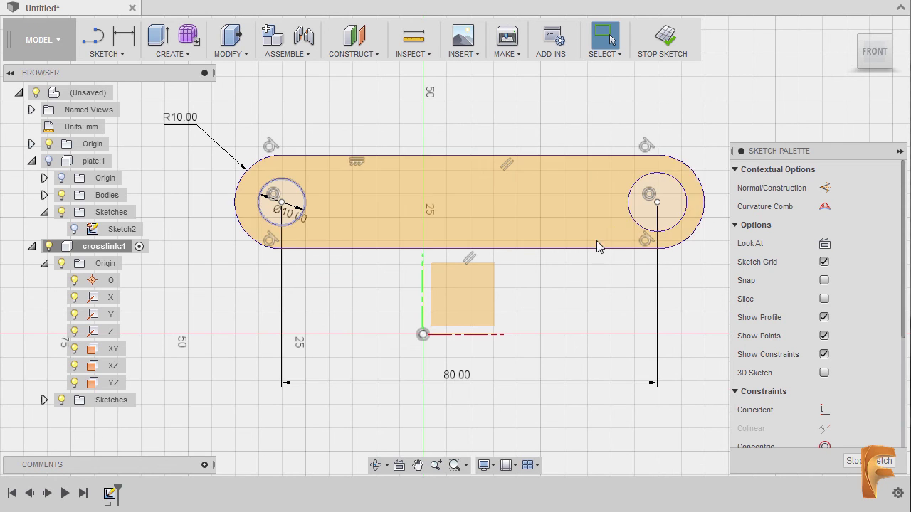
pyautogui.keyDown('shift'); pyautogui.click(643, 178); pyautogui.keyUp('shift')
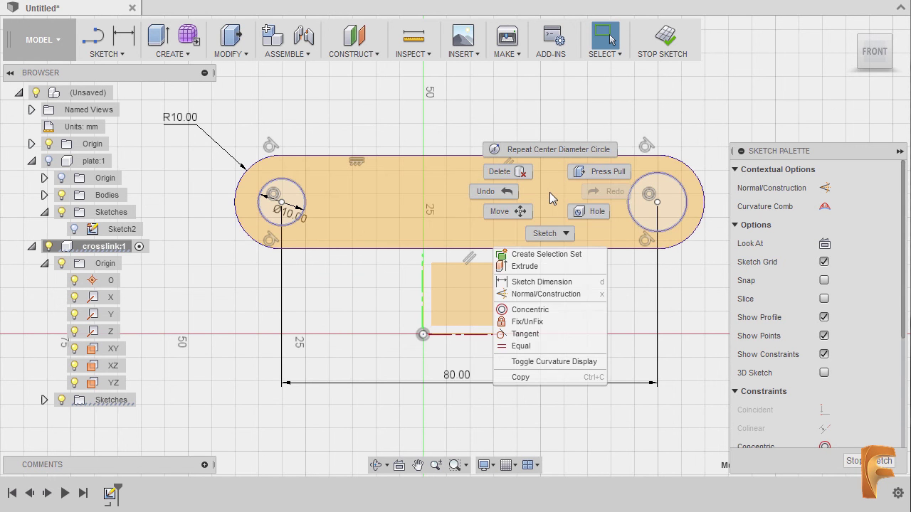
pyautogui.click(521, 346)
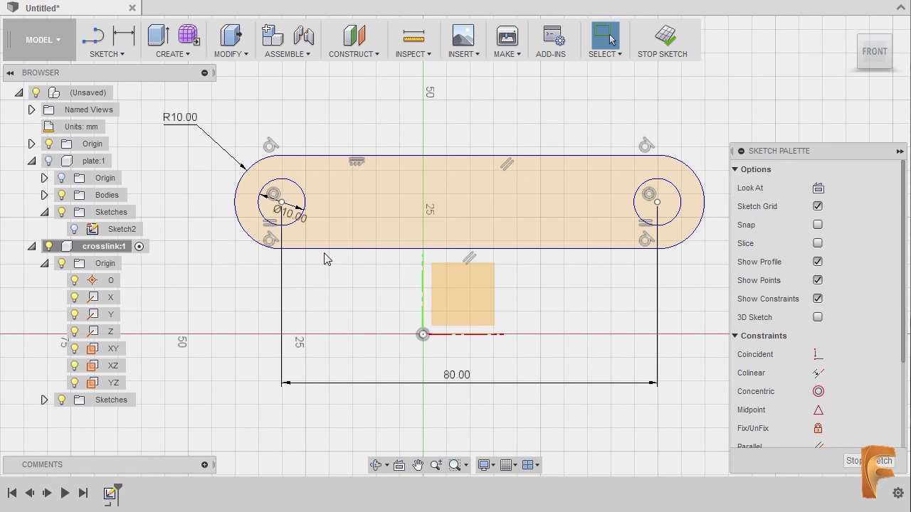
# - Draw a line between the centres of the two circles and convert it to a construction line
pyautogui.press('l')
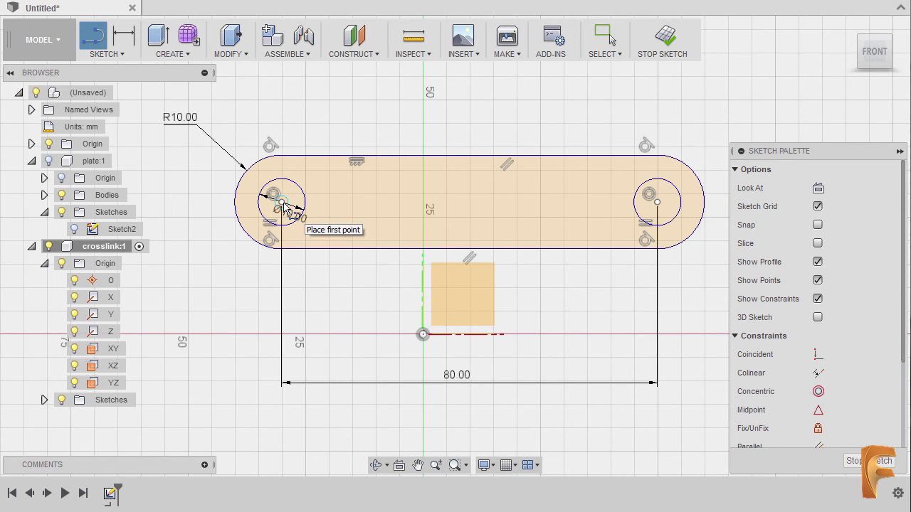
pyautogui.click(281, 202)
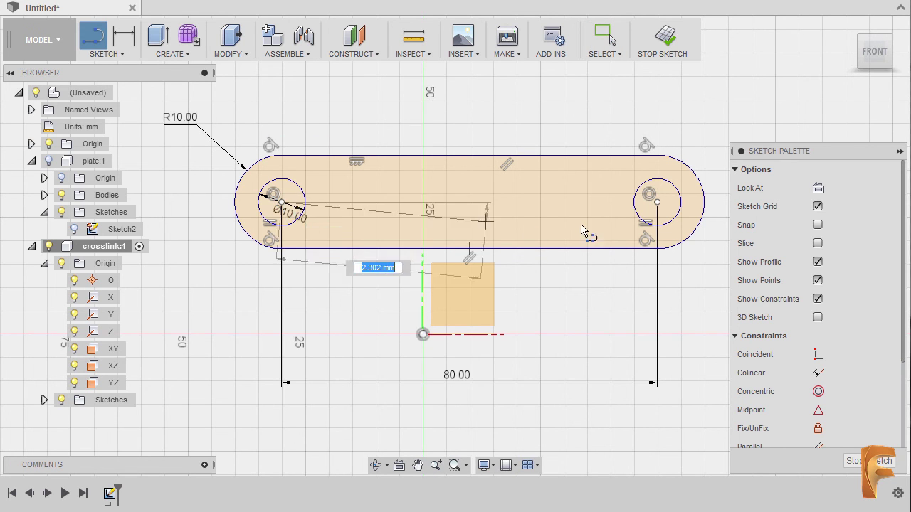
pyautogui.click(657, 202)
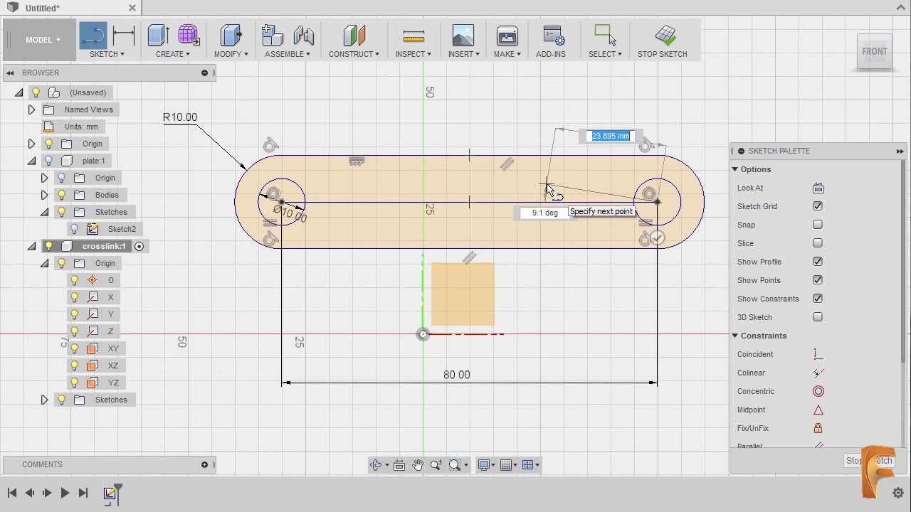
pyautogui.press('Escape')
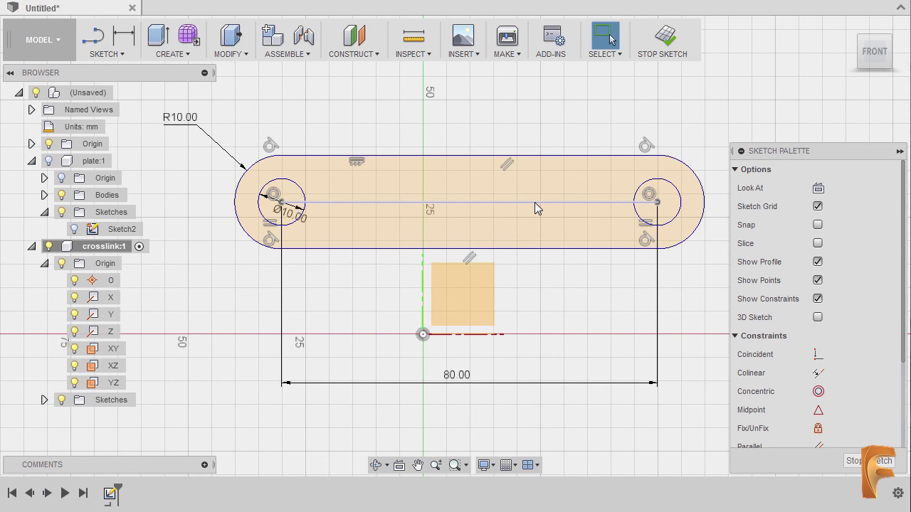
pyautogui.click(534, 202)
pyautogui.press('x')
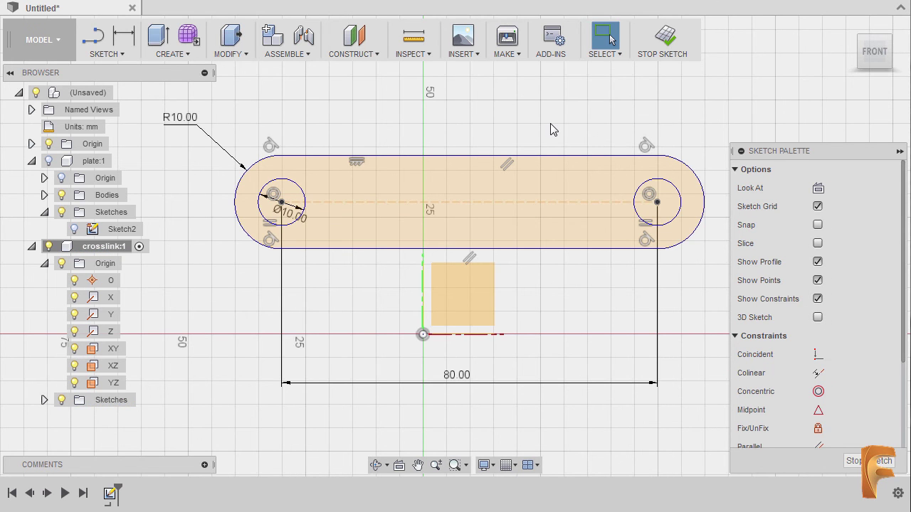
# - Constrain the construction line's midpoint to the sketch origin so the slot is centred on it
pyautogui.click(535, 201)
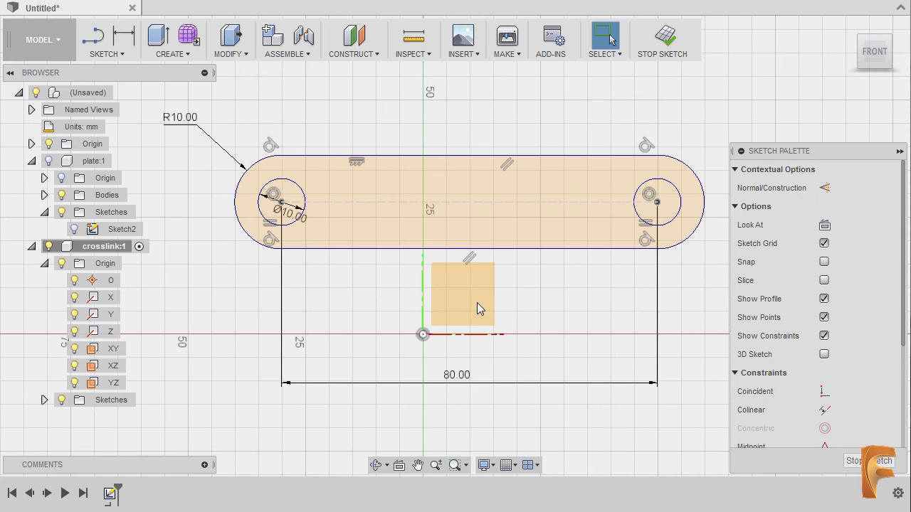
pyautogui.keyDown('ctrl'); pyautogui.click(423, 335); pyautogui.keyUp('ctrl')
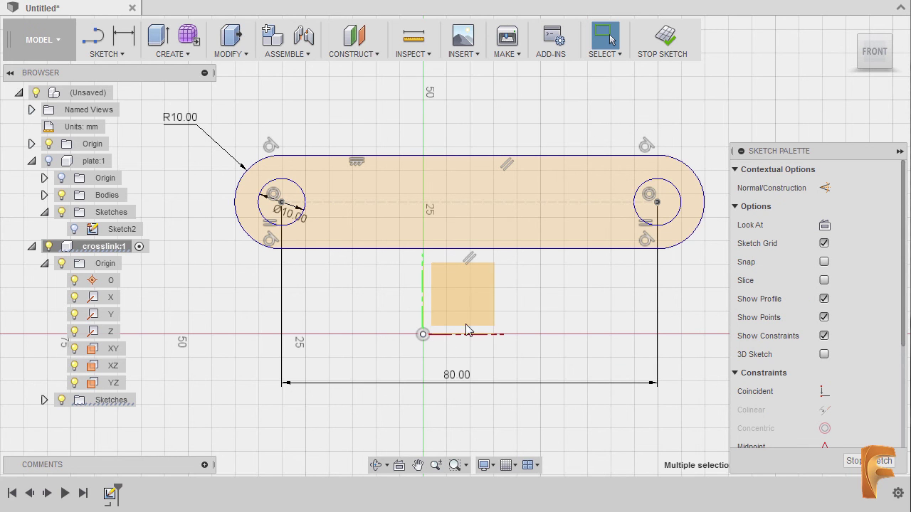
pyautogui.rightClick(535, 304)
pyautogui.click(523, 459)
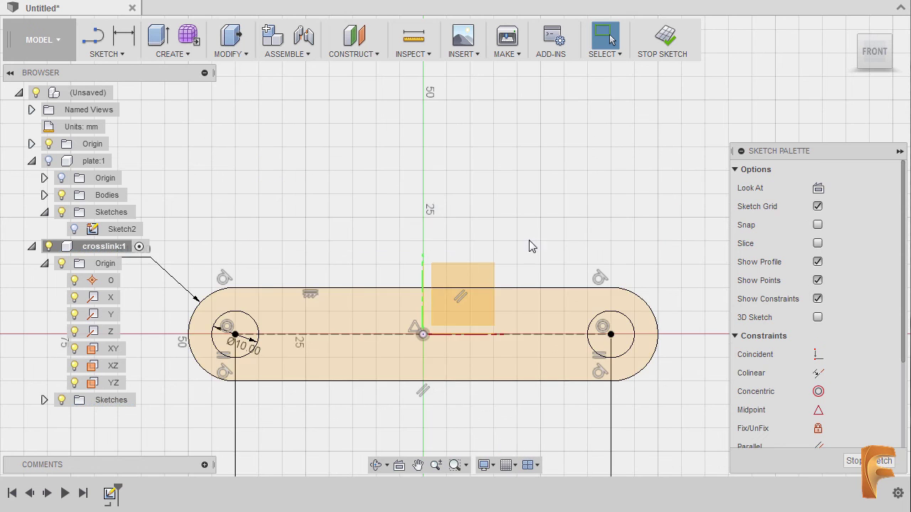
pyautogui.moveTo(496, 242); pyautogui.dragTo(537, 181, button='middle')
pyautogui.scroll(-2, 559, 191)
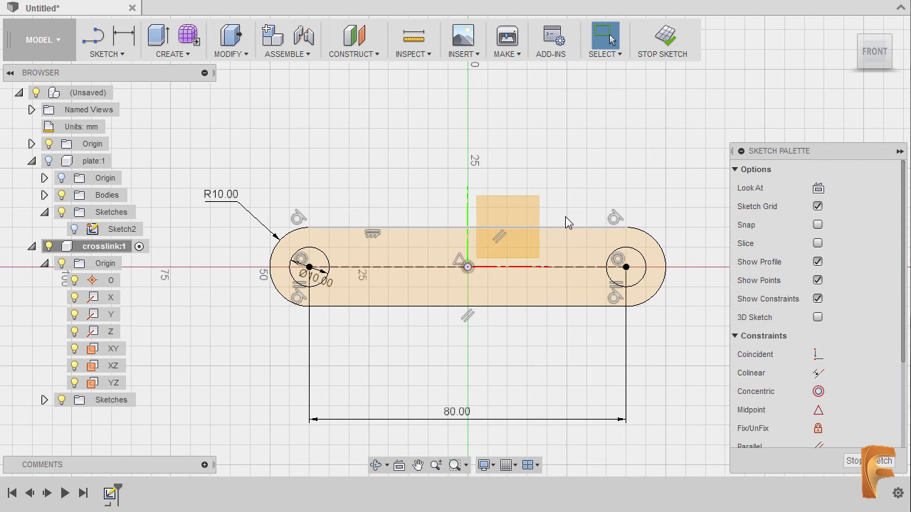
pyautogui.click(541, 228)
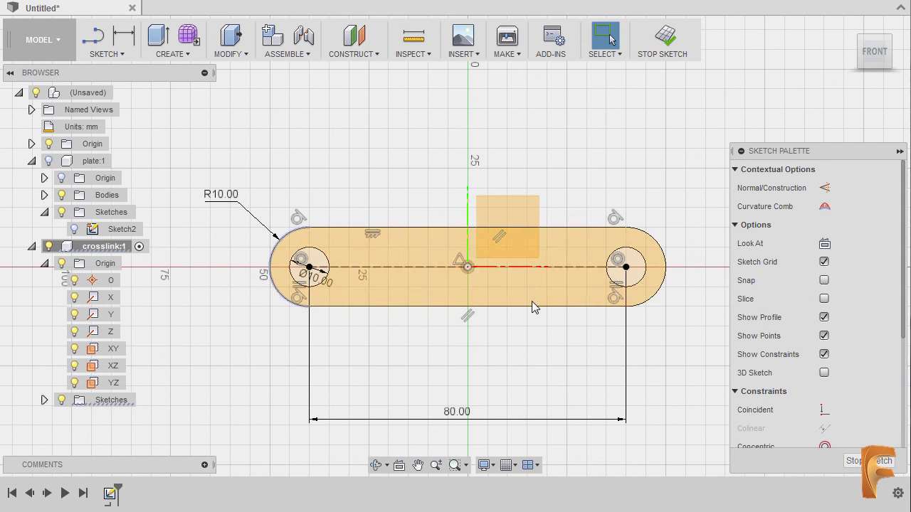
pyautogui.click(541, 182)
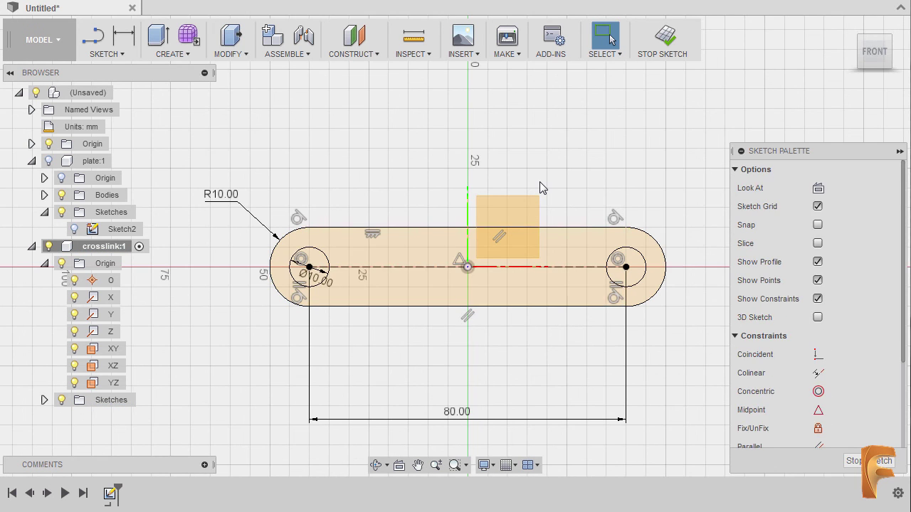
# - Extrude the slot profile without the two holes symmetrically to a whole length of 10 mm as a new body
pyautogui.press('e')
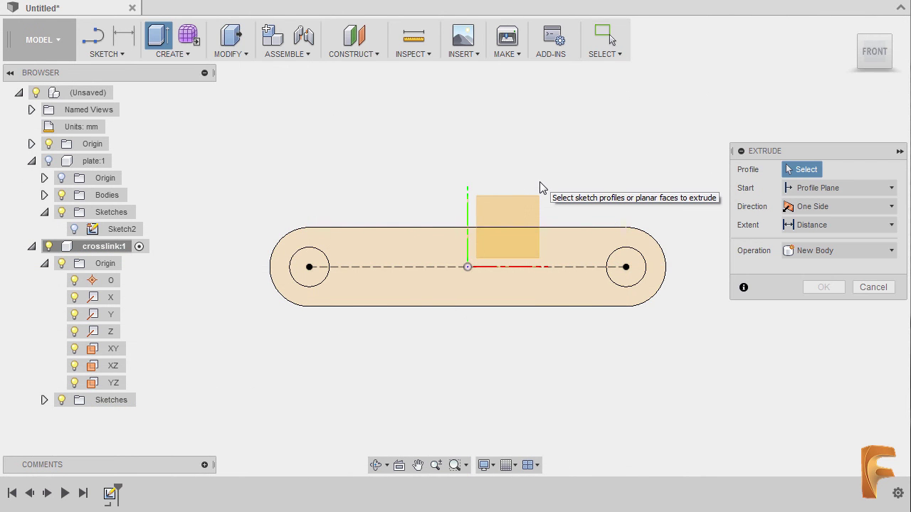
pyautogui.click(558, 247)
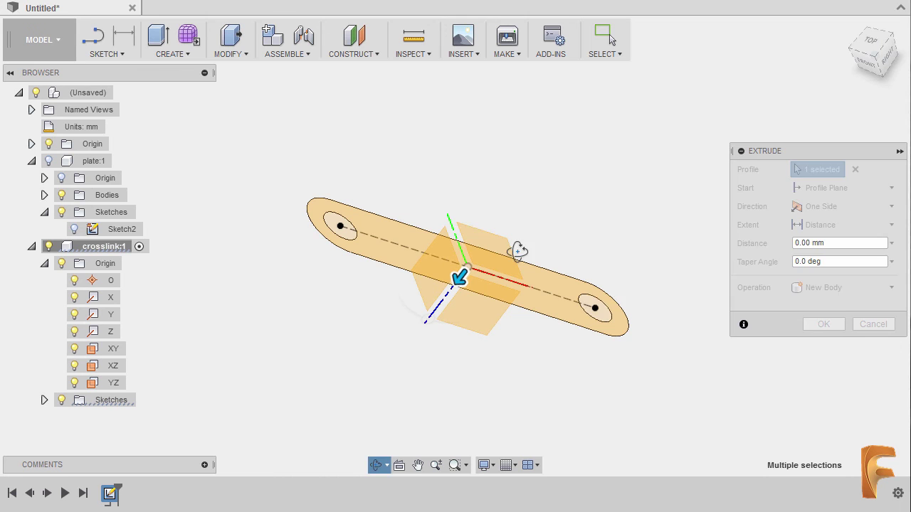
pyautogui.click(828, 207)
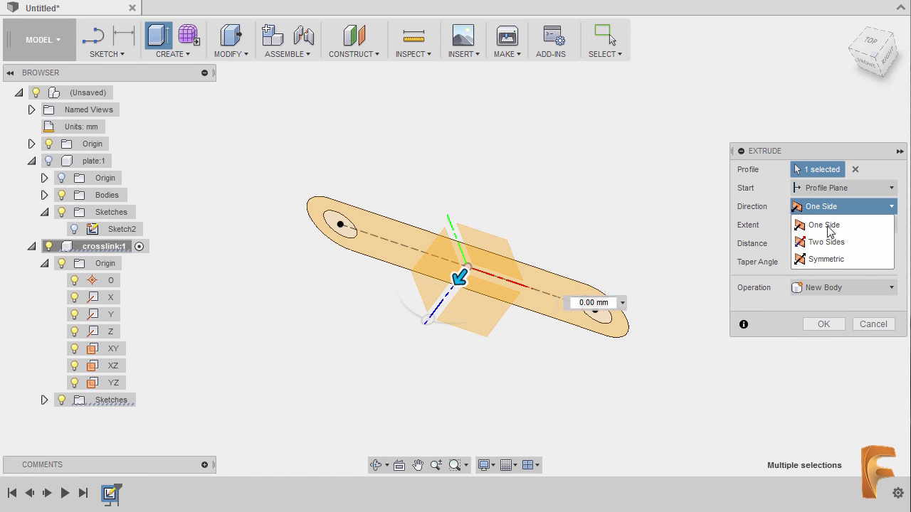
pyautogui.click(830, 259)
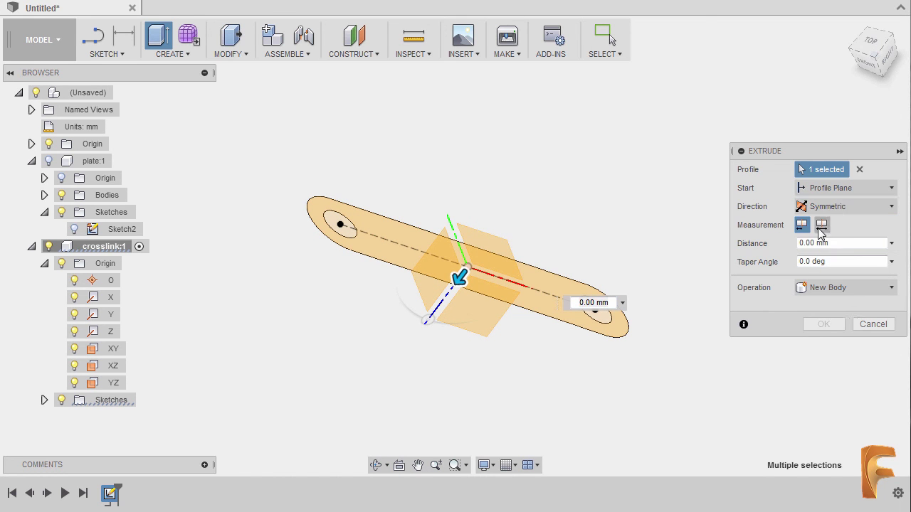
pyautogui.click(822, 226)
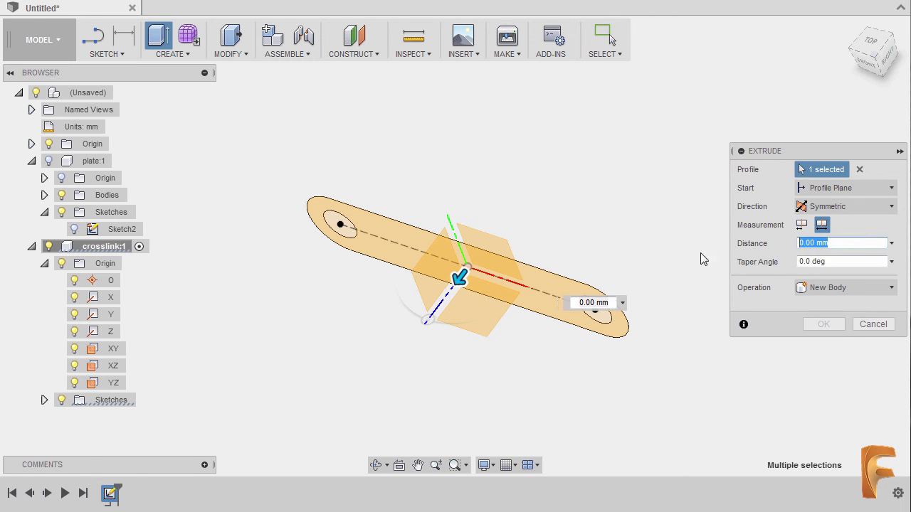
pyautogui.click(799, 244)
pyautogui.write('10')
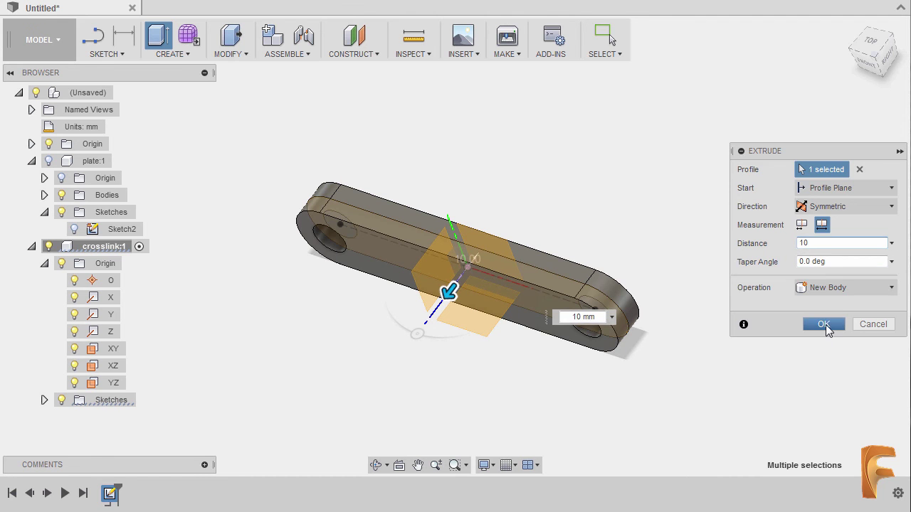
pyautogui.click(823, 325)
# - Hide the crosslink's origin and the top-level origin, and return to the home view
pyautogui.keyDown('shift'); pyautogui.moveTo(643, 340); pyautogui.dragTo(693, 289, button='middle'); pyautogui.keyUp('shift')
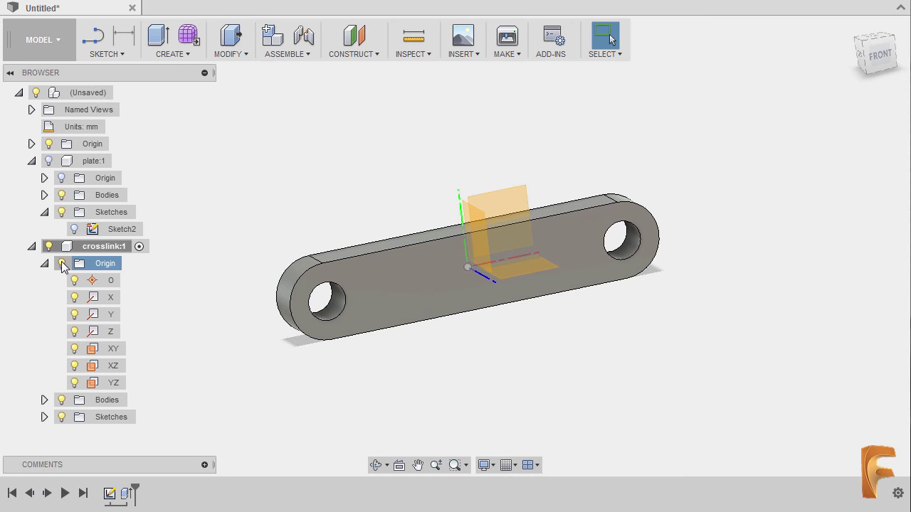
pyautogui.click(63, 264)
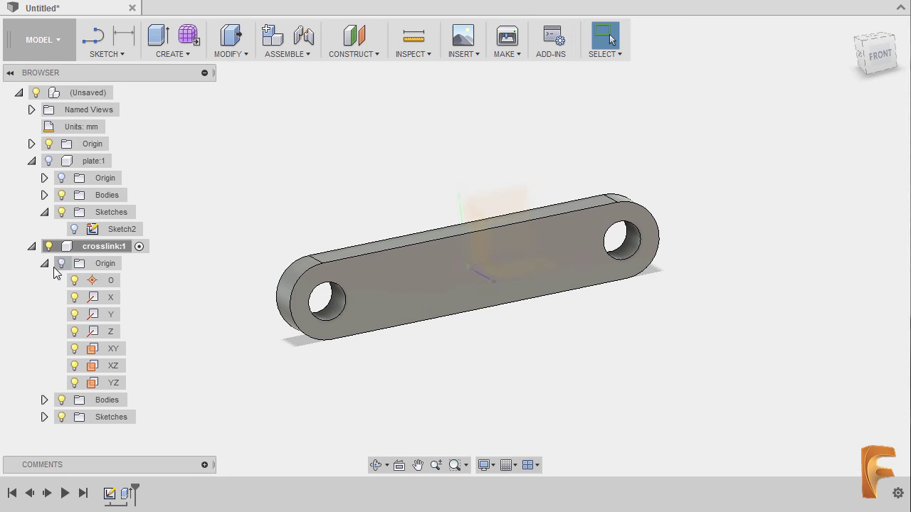
pyautogui.click(44, 264)
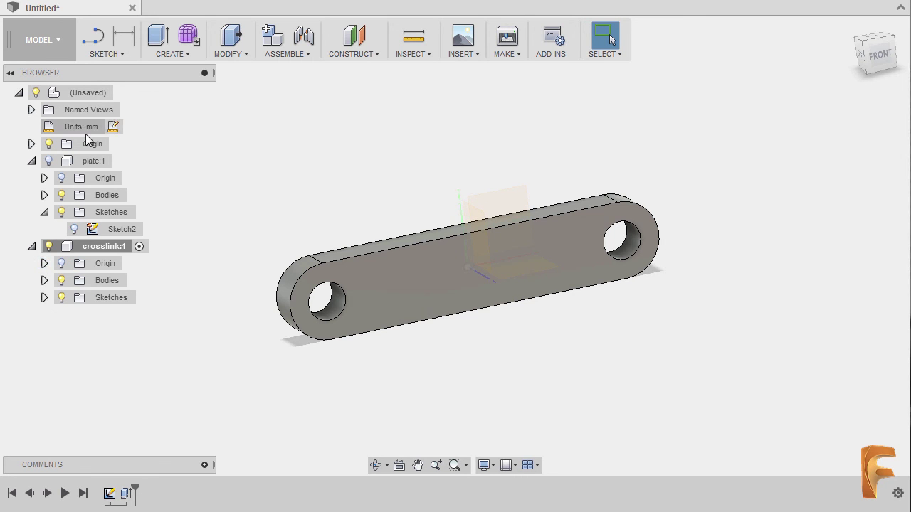
pyautogui.click(48, 144)
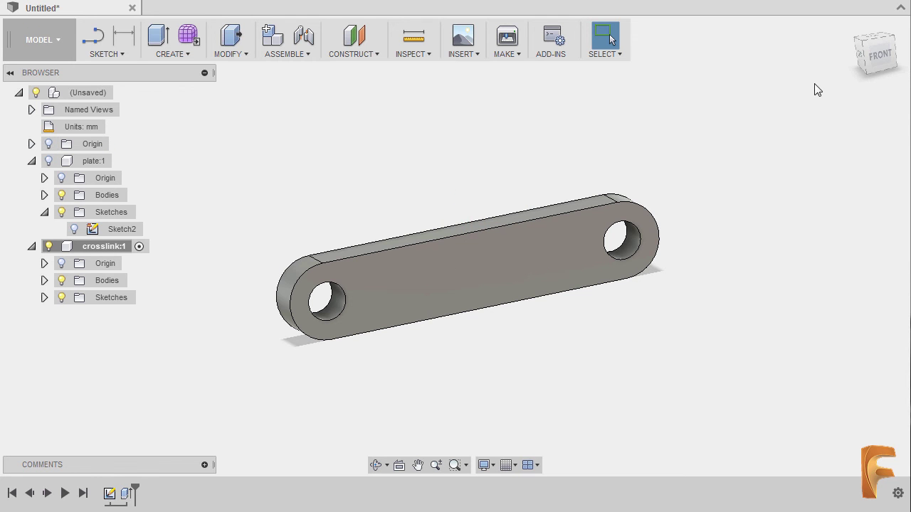
pyautogui.click(849, 27)
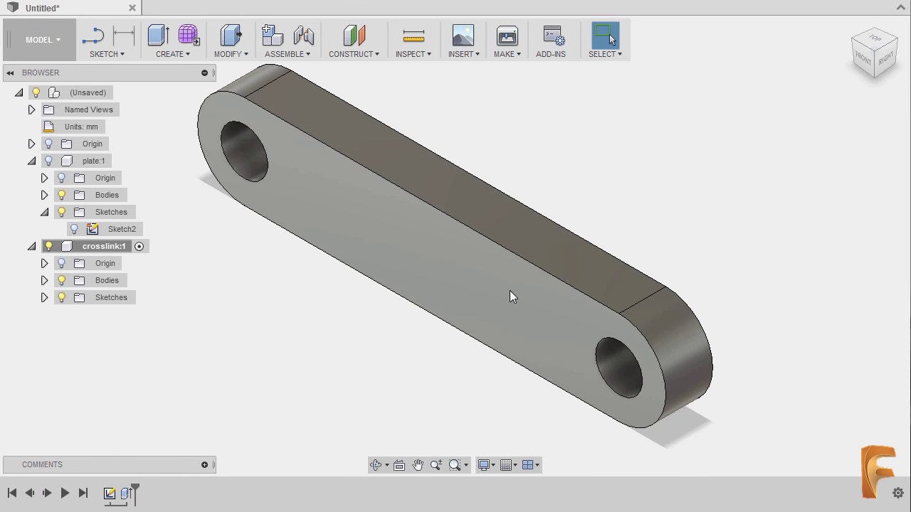